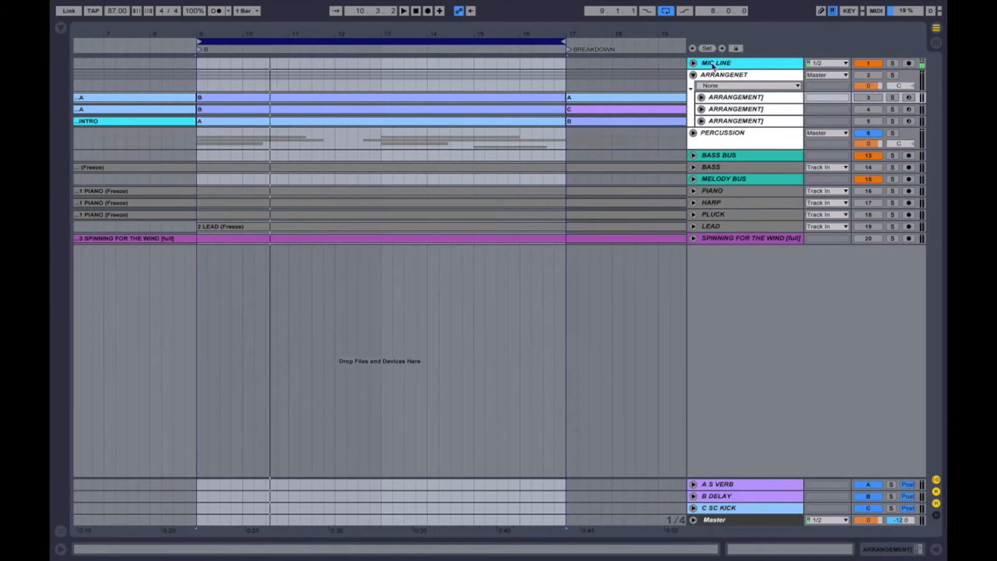
Step: Unfold the PERCUSSION group and play the looped B section
left_click(694, 133)
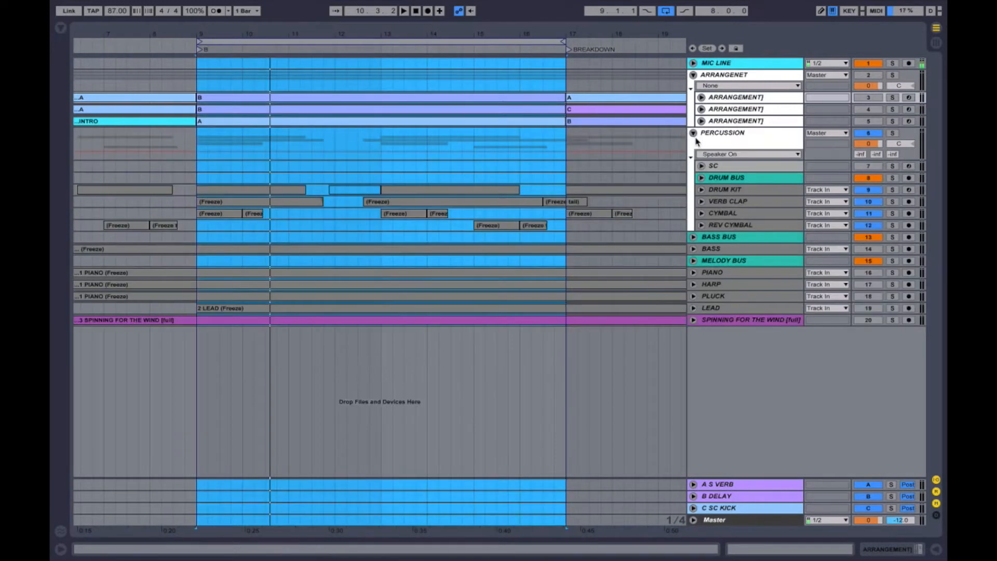
left_click(476, 38)
key("space")
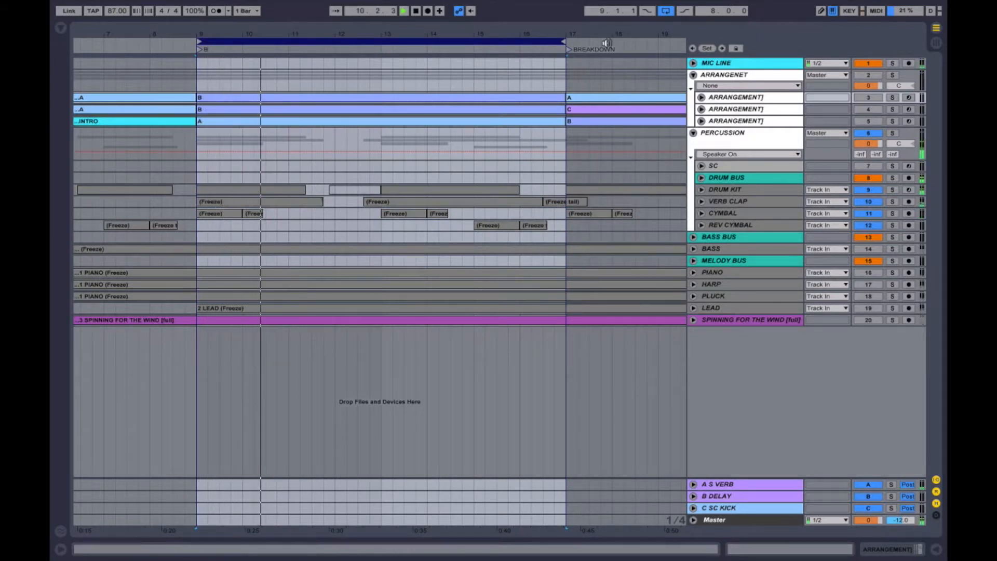
Step: Set the gain of the Utility device on the Master track to 6 dB and hide the device view
double_click(719, 519)
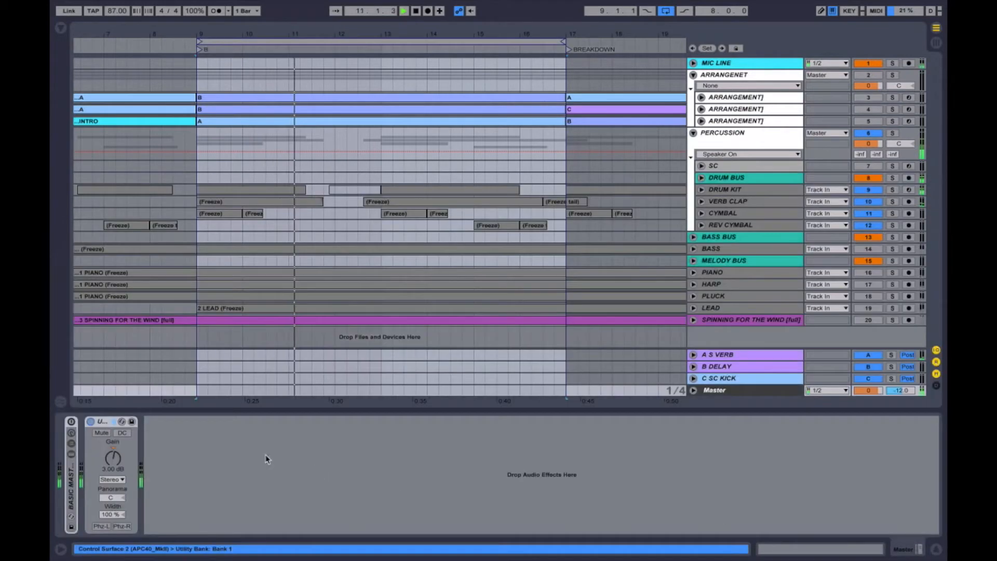
left_click(110, 460)
type("6")
key("Return")
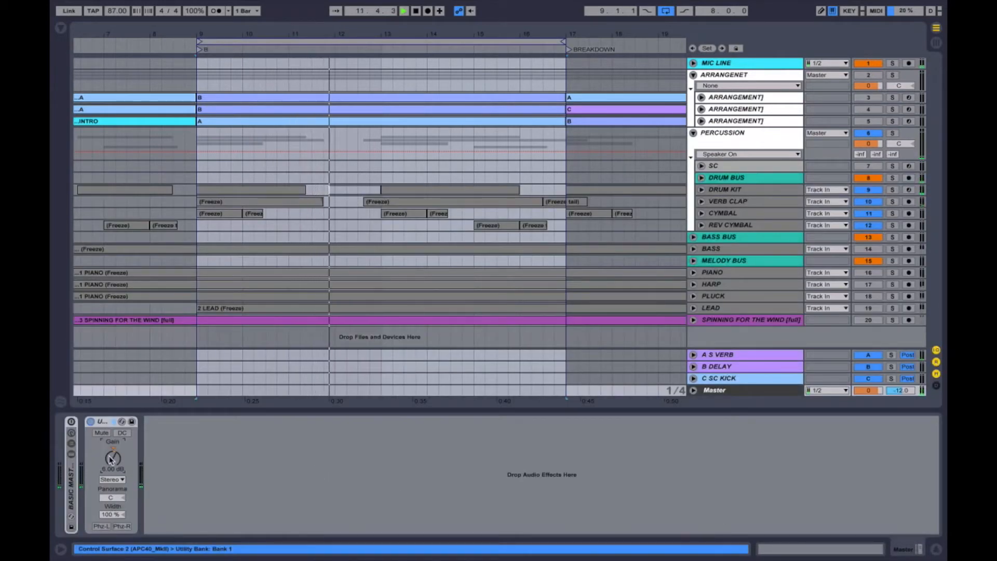
key("shift+Tab")
key("ctrl+alt+l")
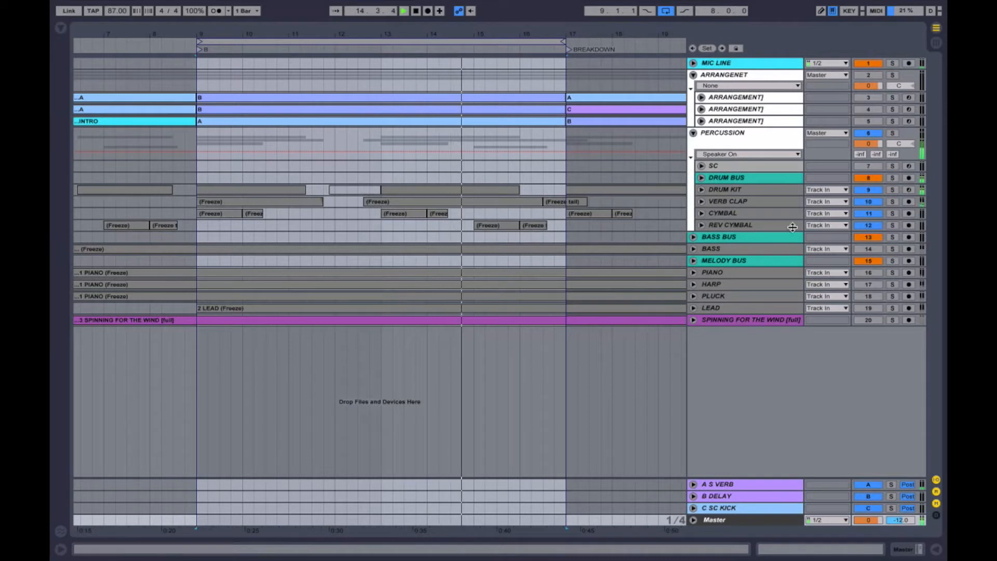
Step: Activate the BASS and PIANO tracks while the loop plays, and unfold both tracks
left_click(870, 250)
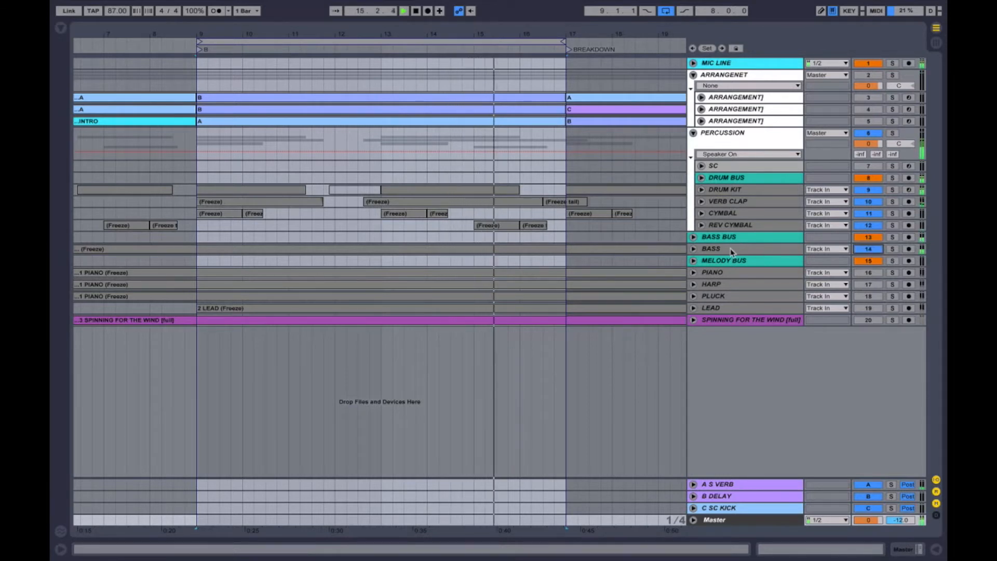
left_click(694, 249)
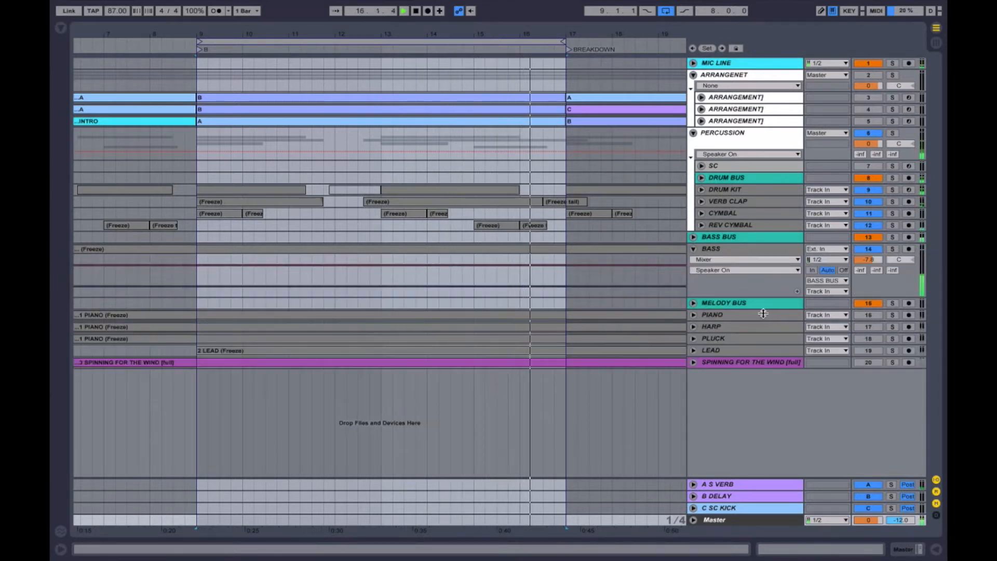
left_click(694, 315)
left_click(748, 318)
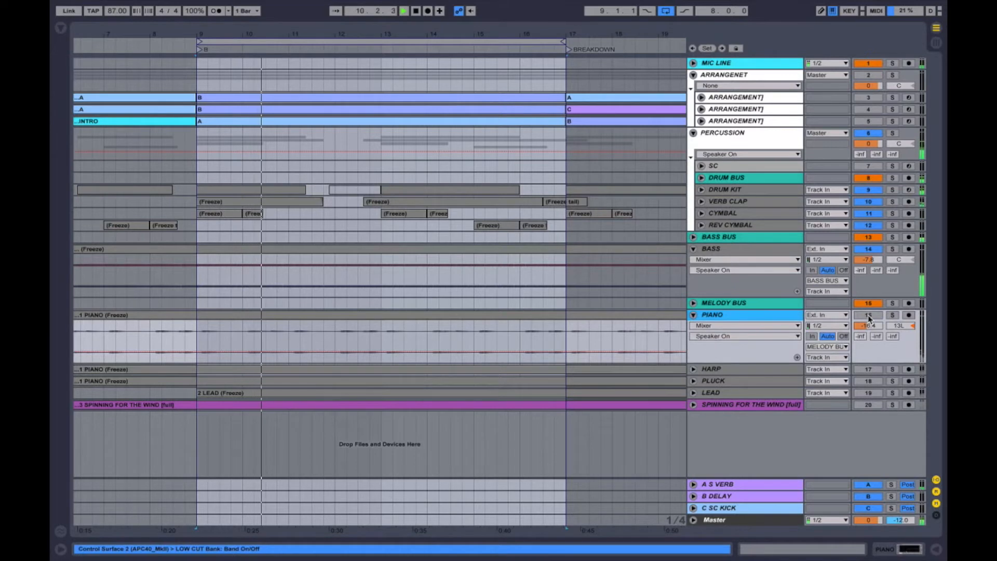
left_click(869, 315)
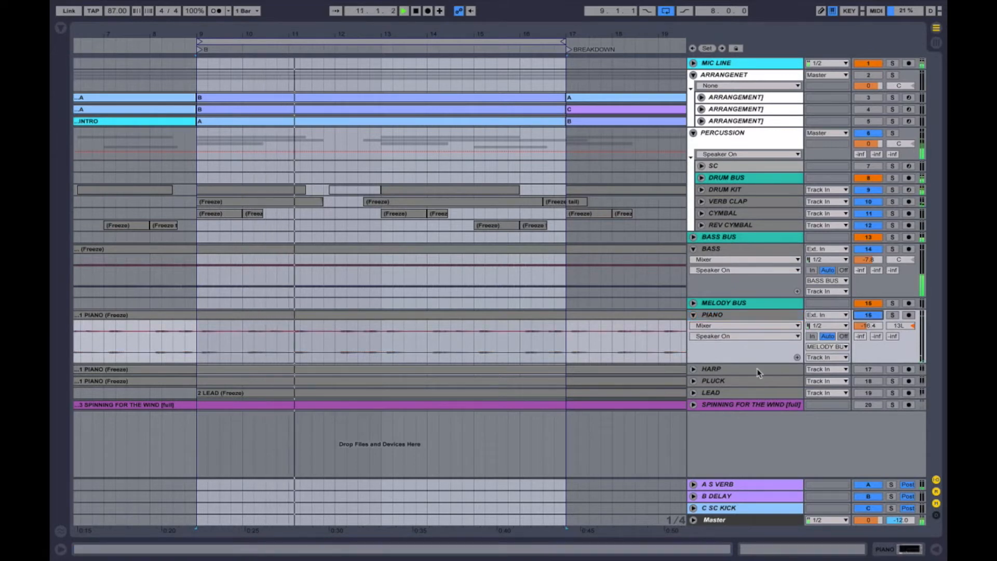
Step: Unfold the HARP and PLUCK tracks and activate both in the playing loop
left_click(694, 368)
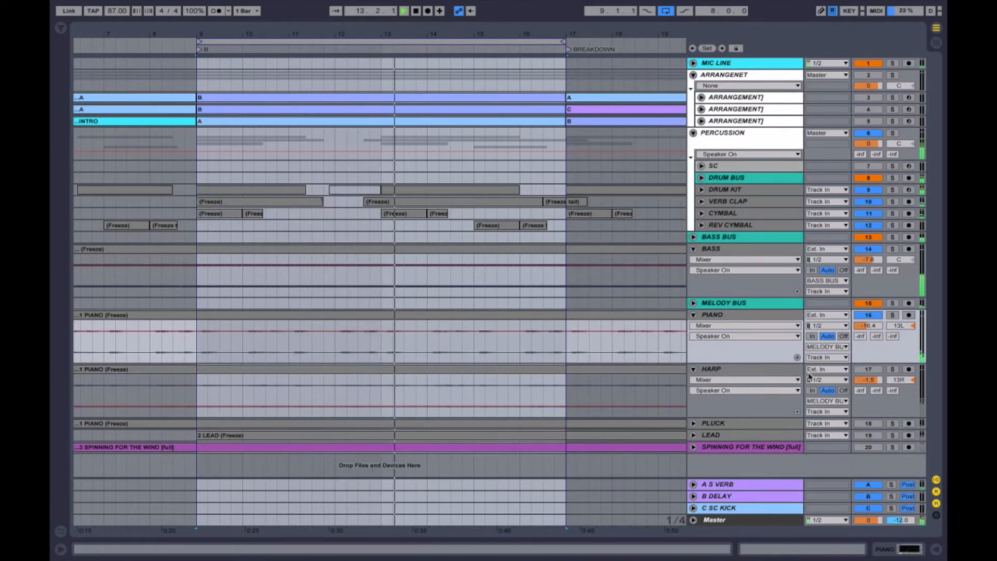
left_click(868, 370)
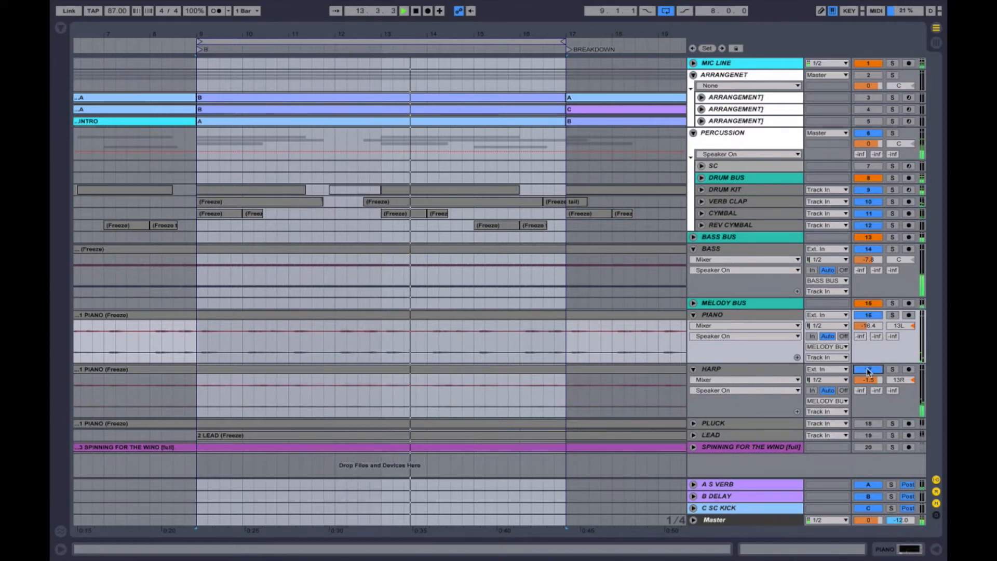
left_click(693, 423)
scroll(751, 376, "down", 1)
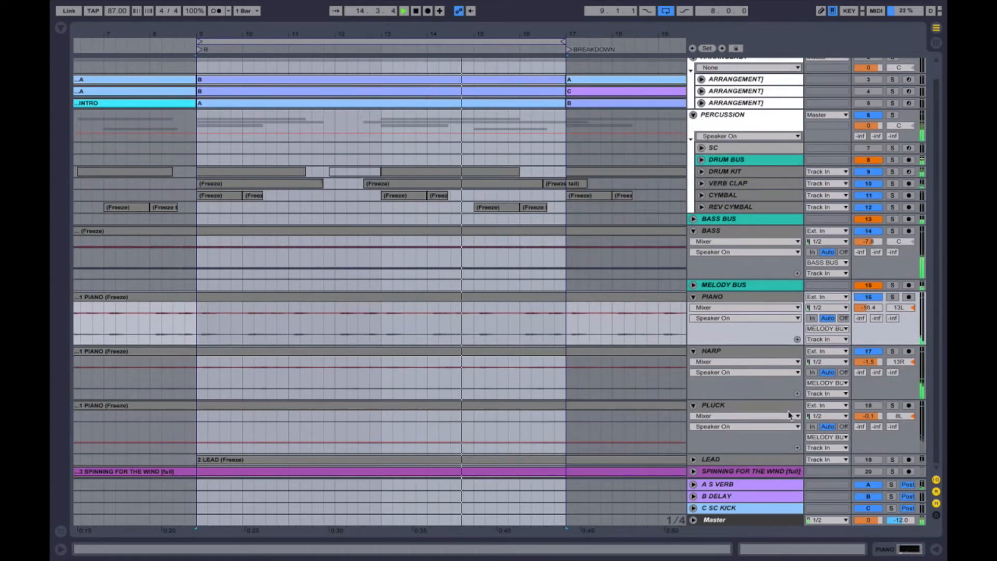
left_click(869, 406)
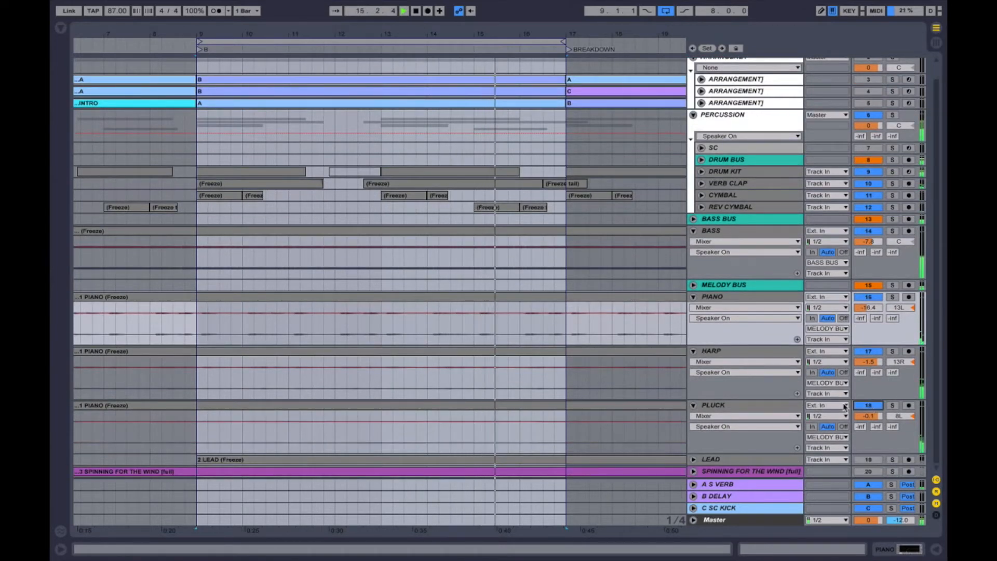
Step: Unfold and activate the LEAD track, listen to the full mix, and stop playback
left_click(693, 459)
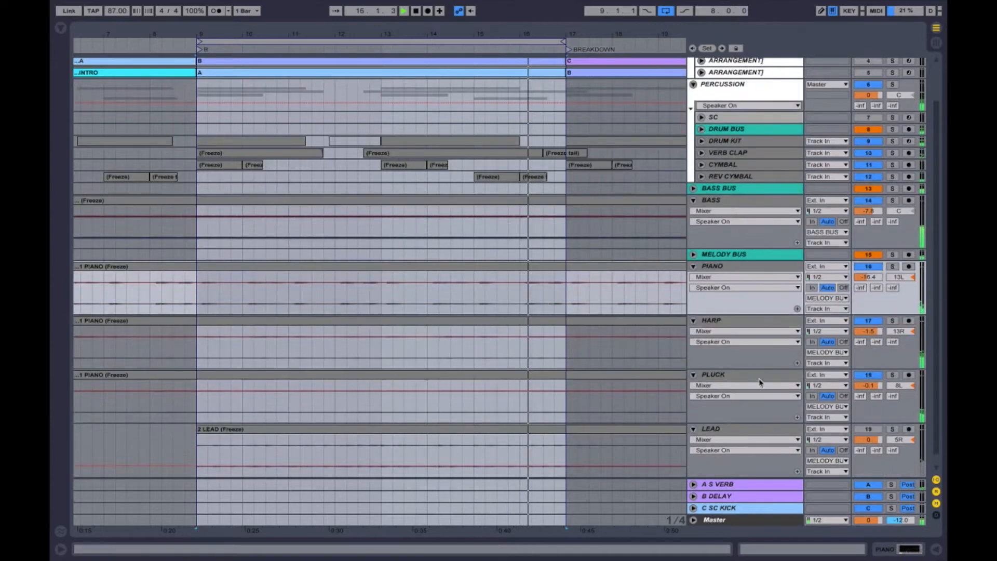
left_click(871, 433)
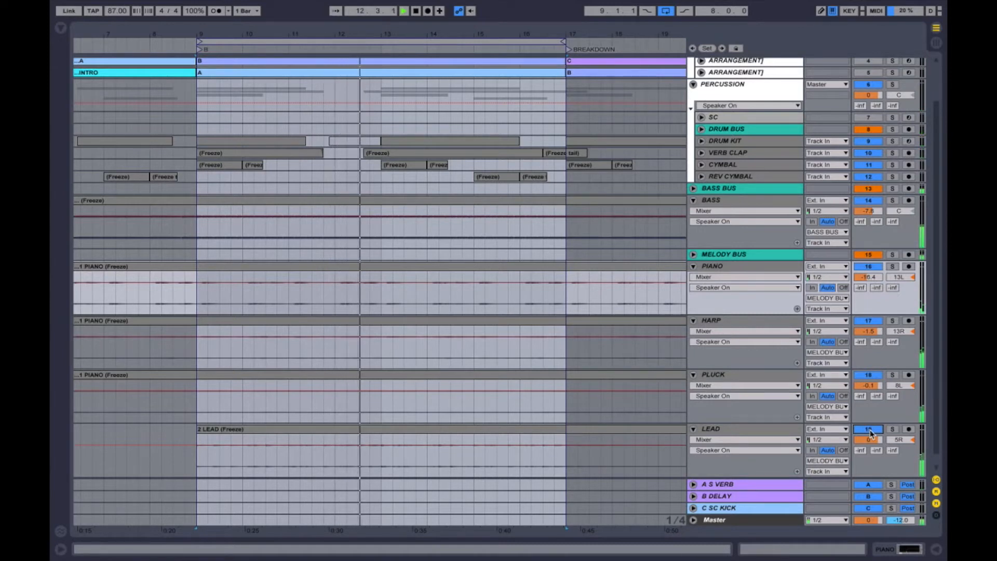
scroll(786, 259, "up", 1)
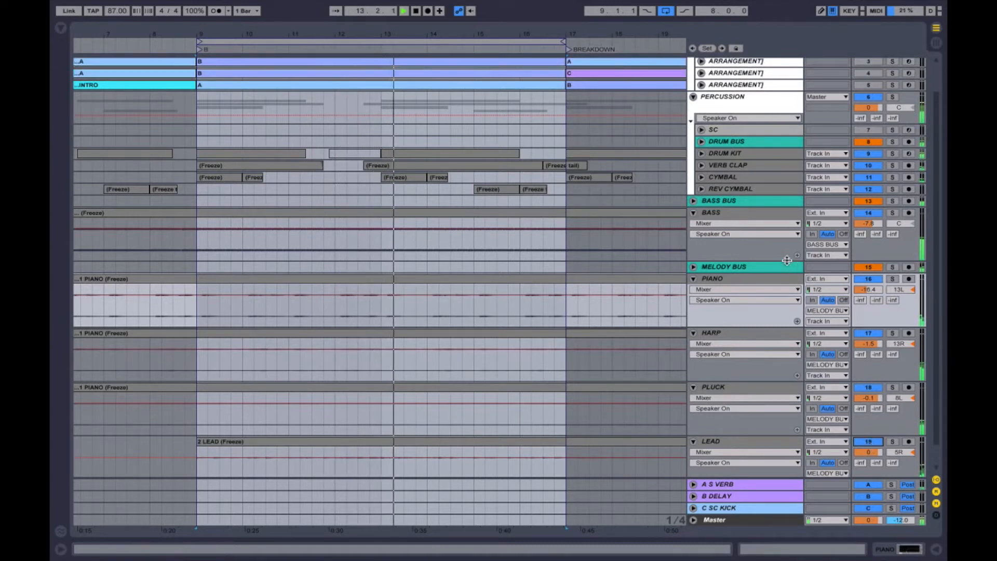
scroll(787, 260, "down", 2)
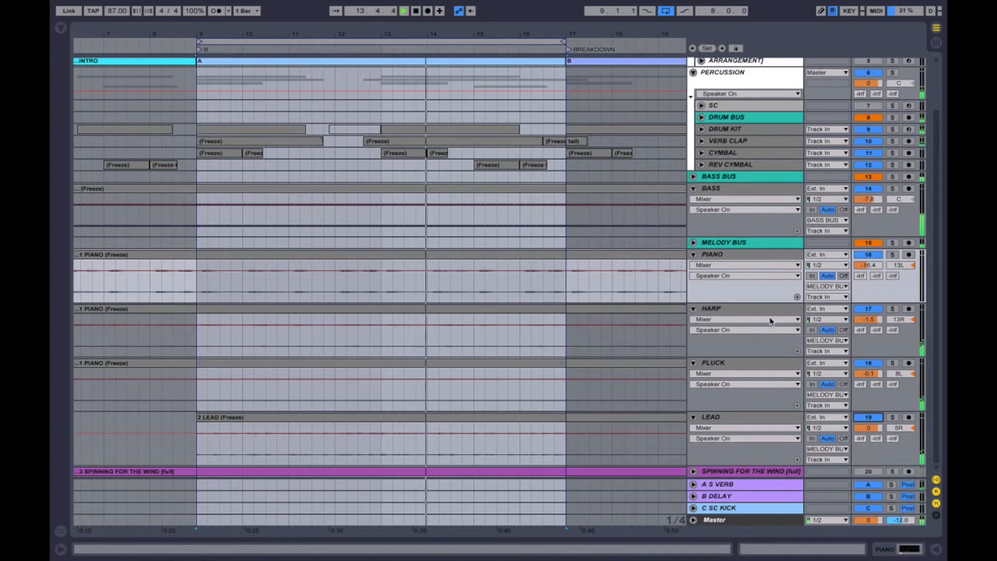
key("space")
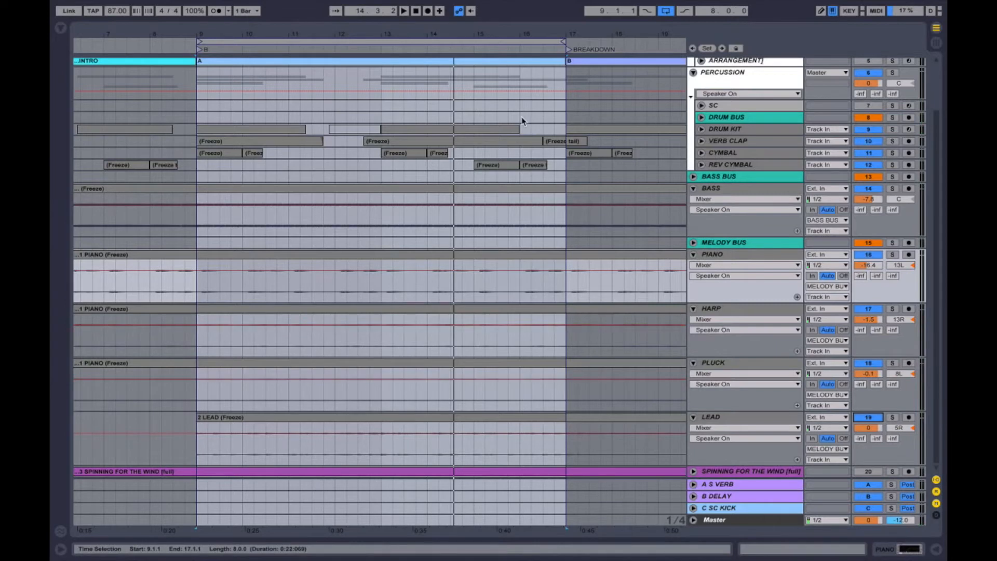
Step: Show the whole arrangement with all tracks folded, leaving only the ARRANGENET group unfolded
key("ctrl+alt+l")
key("ctrl+alt+l")
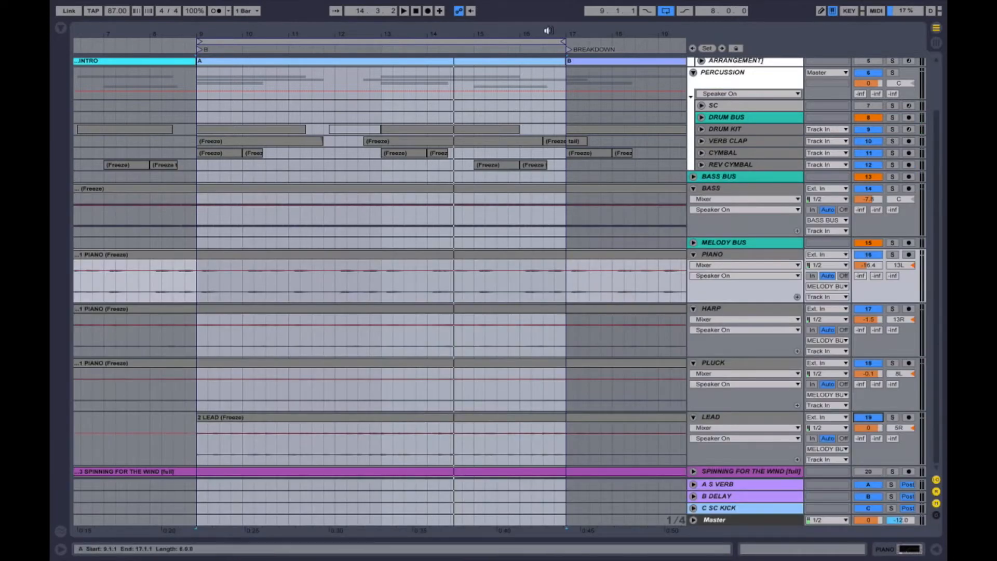
scroll(710, 99, "up", 3)
left_click_drag(569, 34, 569, 1)
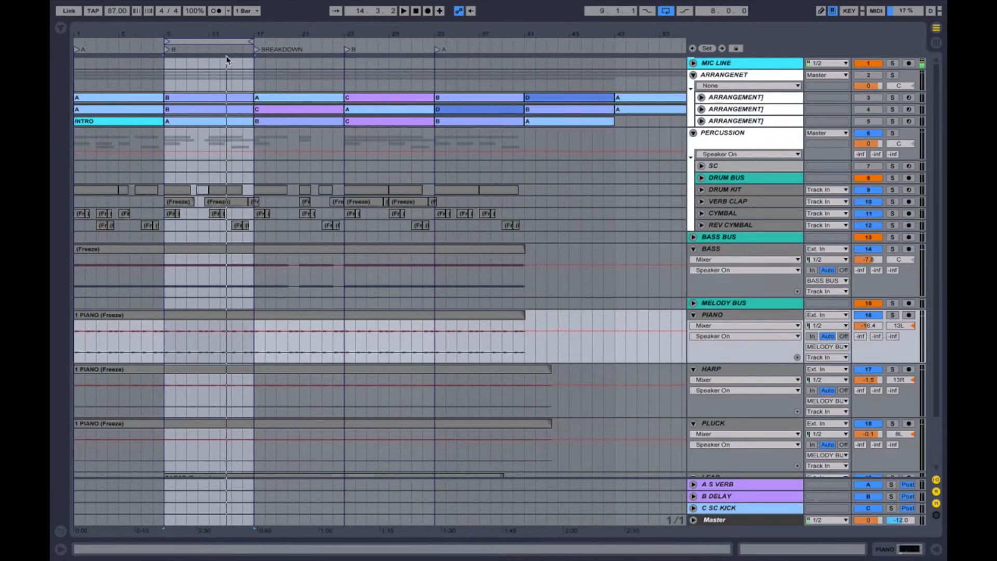
left_click(693, 249, "alt")
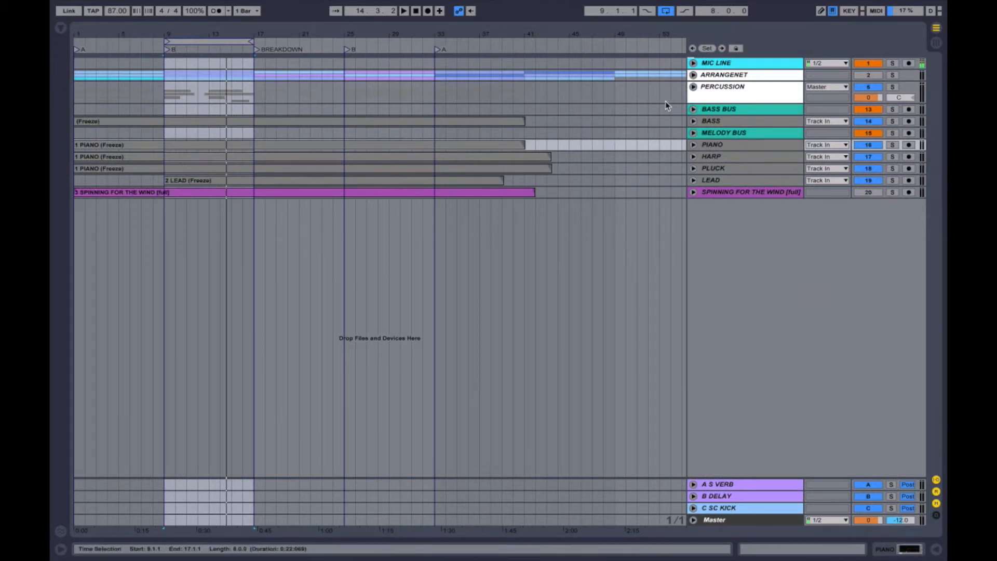
left_click(693, 76)
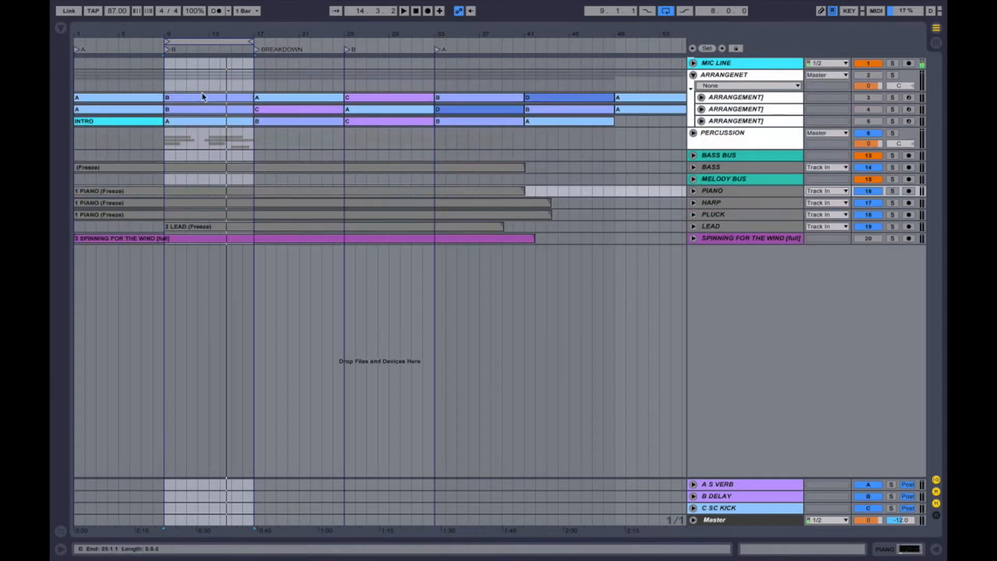
Step: Delete the second and third ARRANGEMENT tracks and unfold the remaining one
left_click(94, 101)
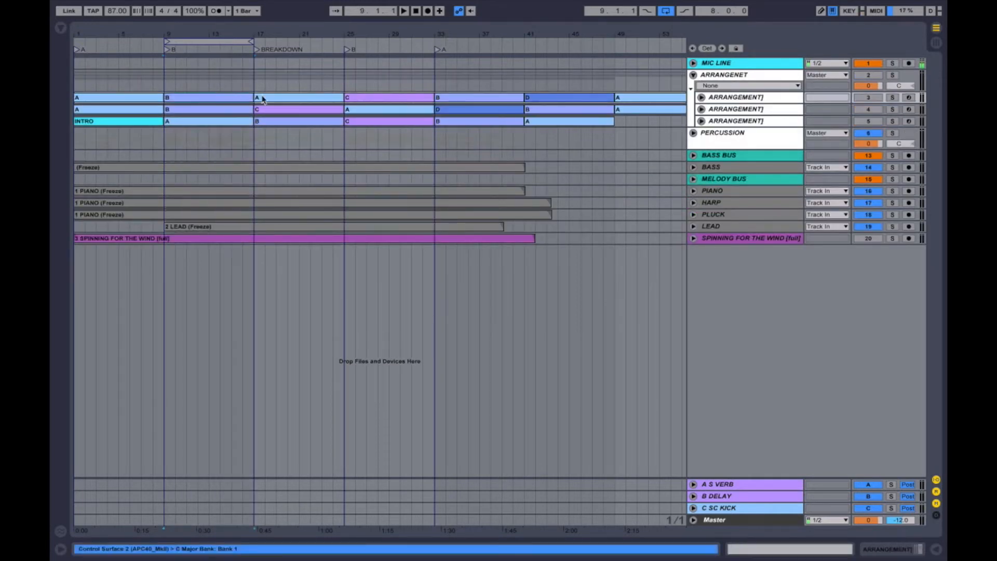
left_click(724, 110)
left_click(732, 121, "shift")
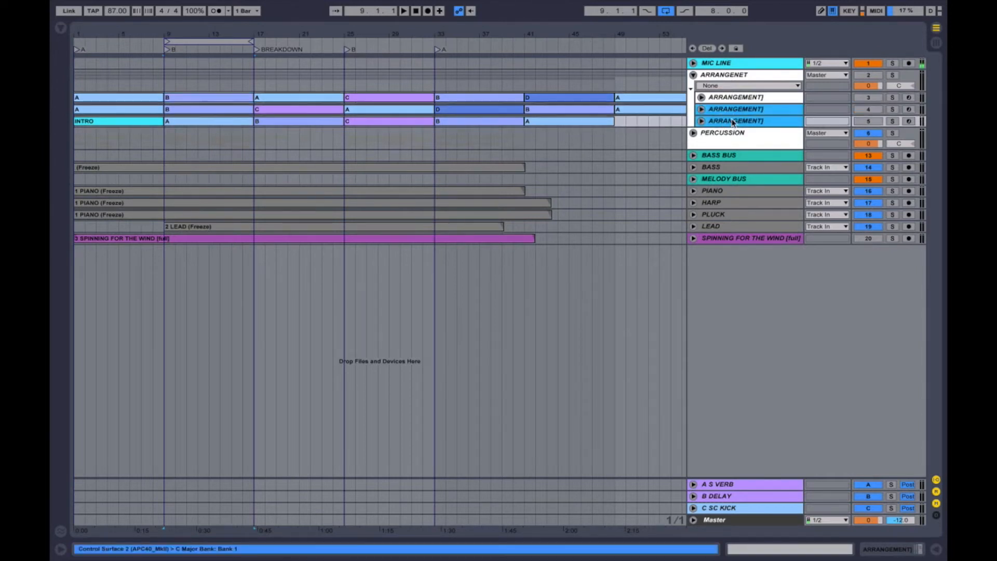
key("Delete")
left_click(701, 98)
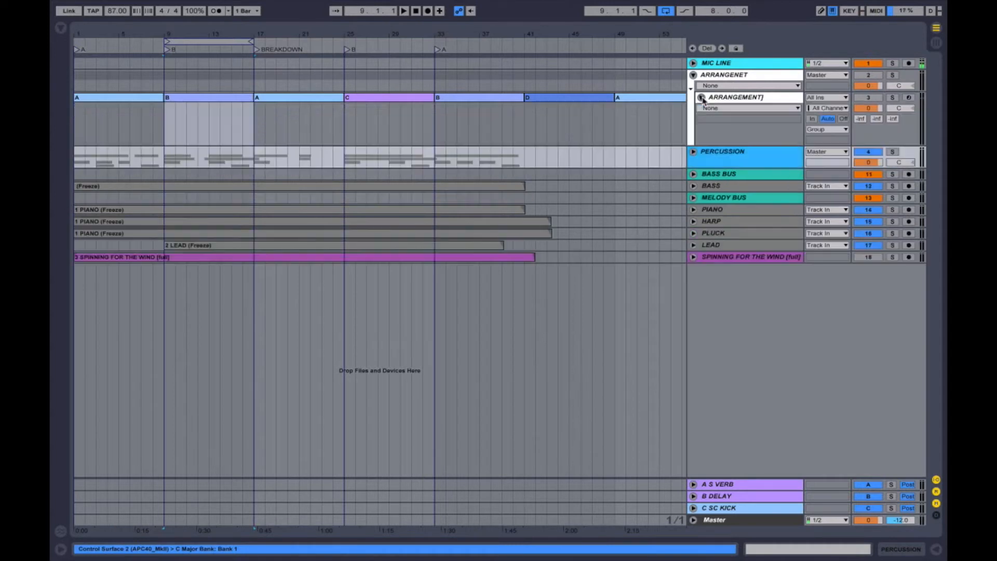
Step: Move the loop to the opening A section at bar 1, start playback, and extend the loop to 16 bars
left_click_drag(175, 37, 56, 39)
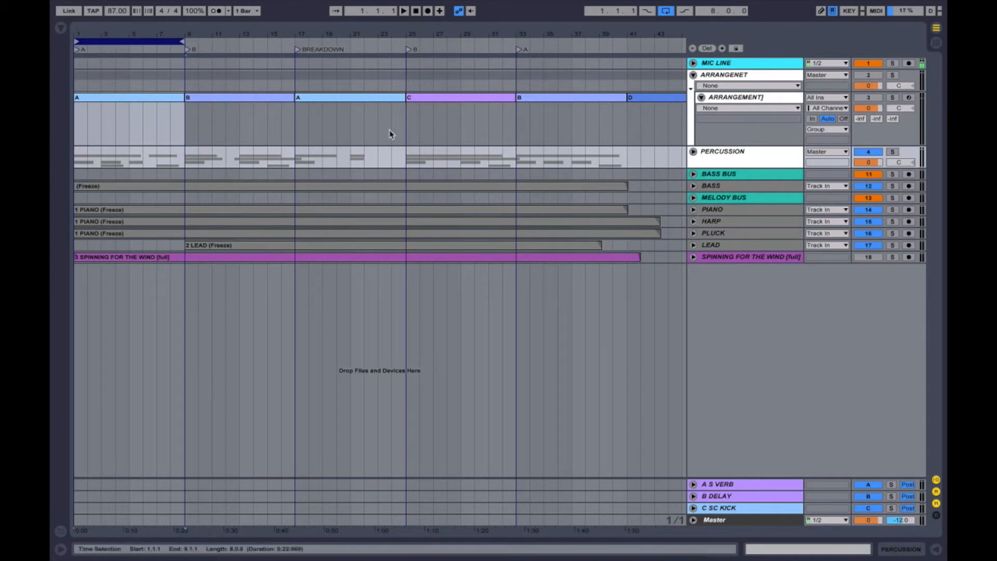
left_click_drag(98, 40, 214, 42)
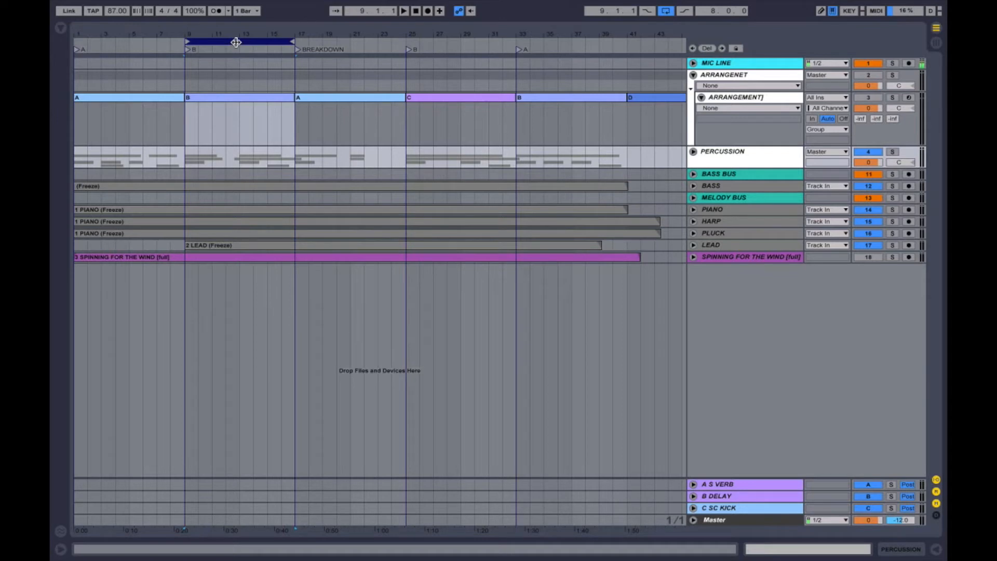
left_click_drag(229, 42, 106, 42)
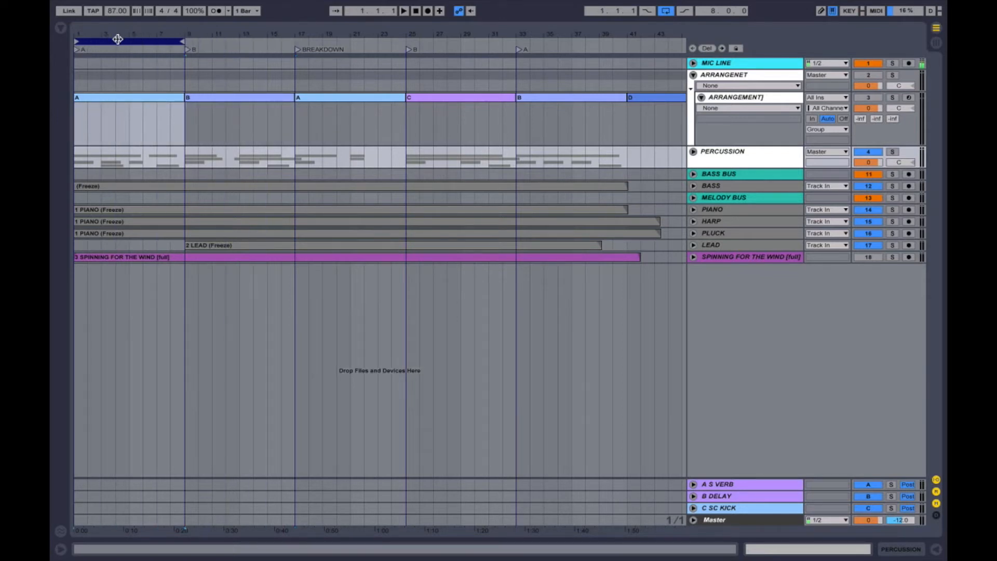
mouse_move(110, 42)
left_mouse_down()
mouse_move(229, 45)
mouse_move(97, 45)
left_mouse_up()
left_click_drag(112, 44, 73, 44)
key("space")
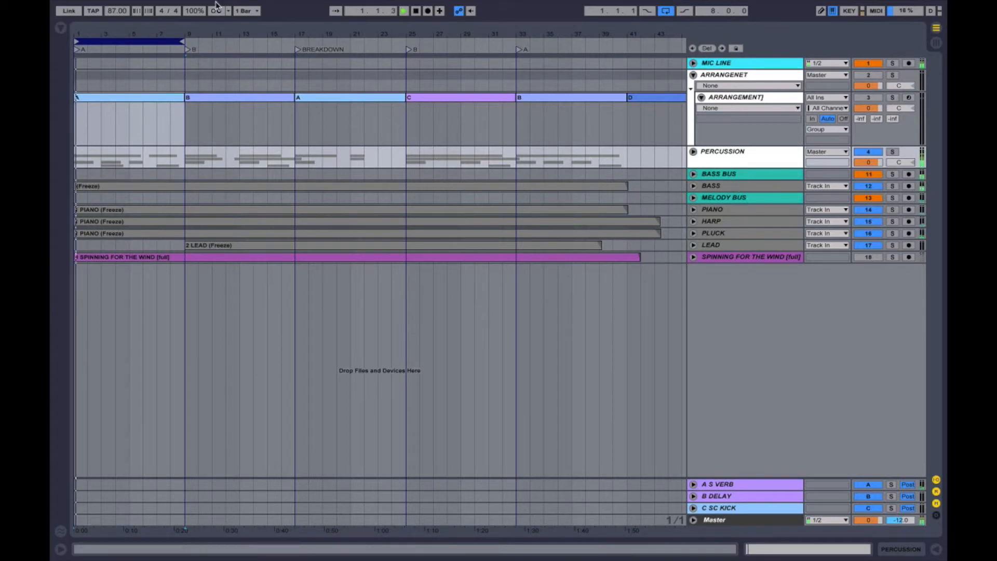
left_click_drag(178, 39, 292, 40)
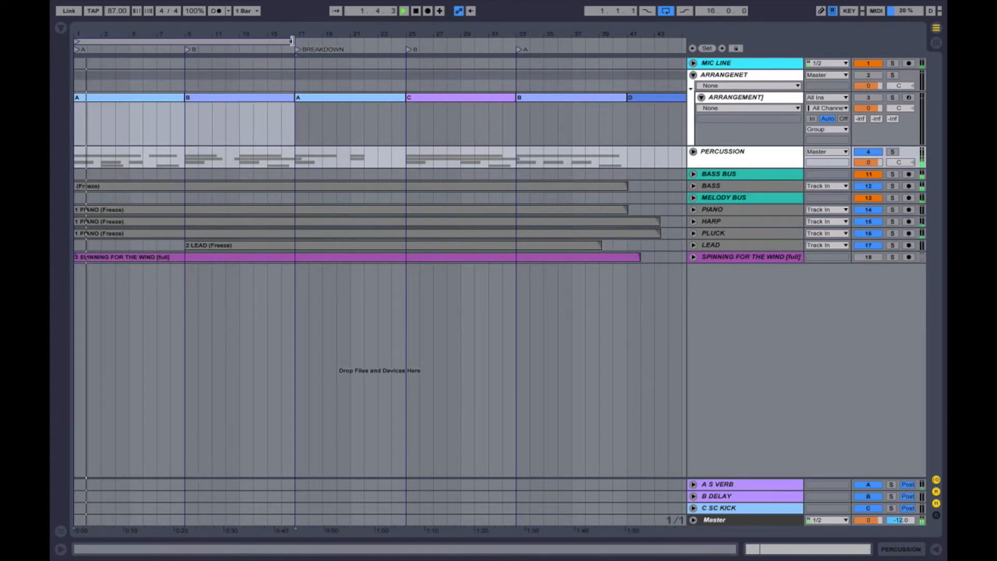
Step: Unfold the LEAD, PLUCK, HARP and PIANO tracks while listening to sections A and B, and stop playback
left_click(693, 245)
left_click(693, 233)
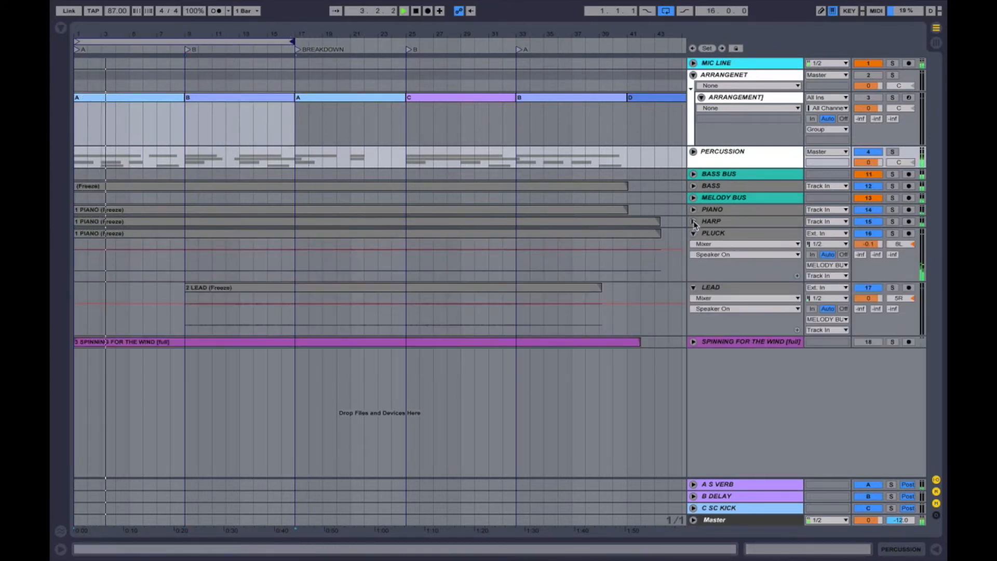
left_click(694, 222)
left_click(693, 210)
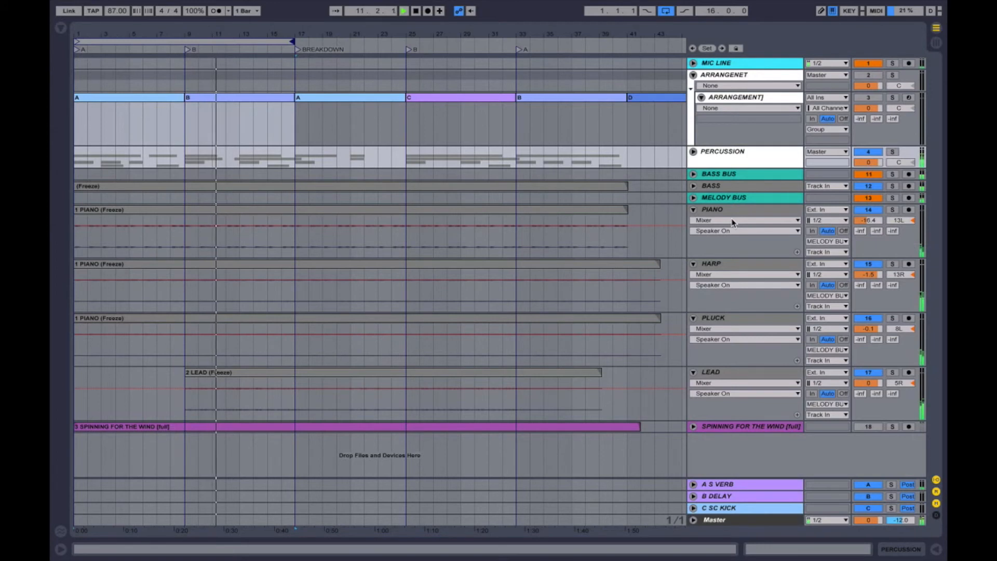
key("space")
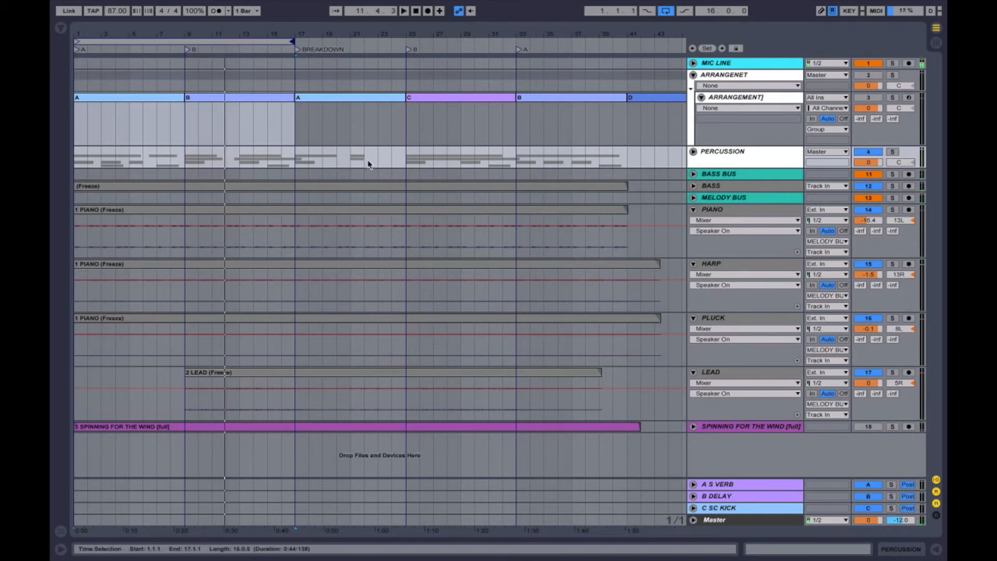
Step: Move the 16-bar loop to bar 17 so it spans the BREAKDOWN and the second B section
left_click(152, 98)
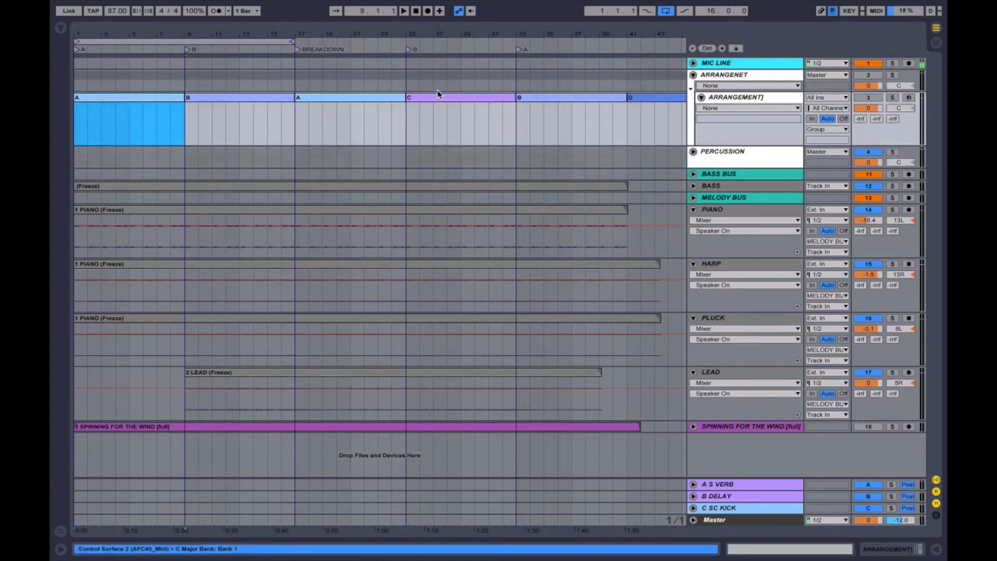
left_click_drag(165, 41, 425, 23)
left_click(397, 49)
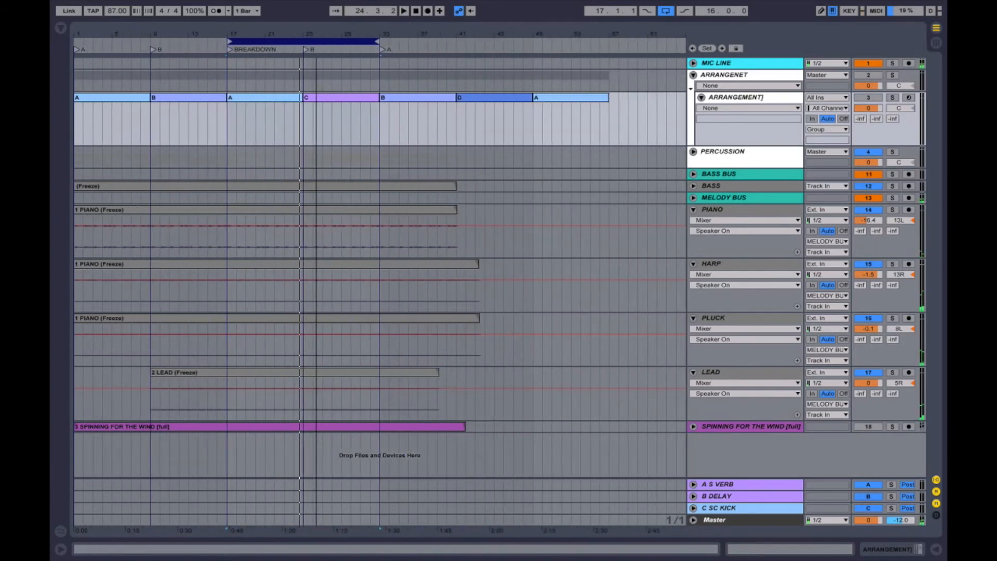
Step: Stop playback, fold all tracks, and reopen the ARRANGENET group to show its section clips
left_click(244, 102)
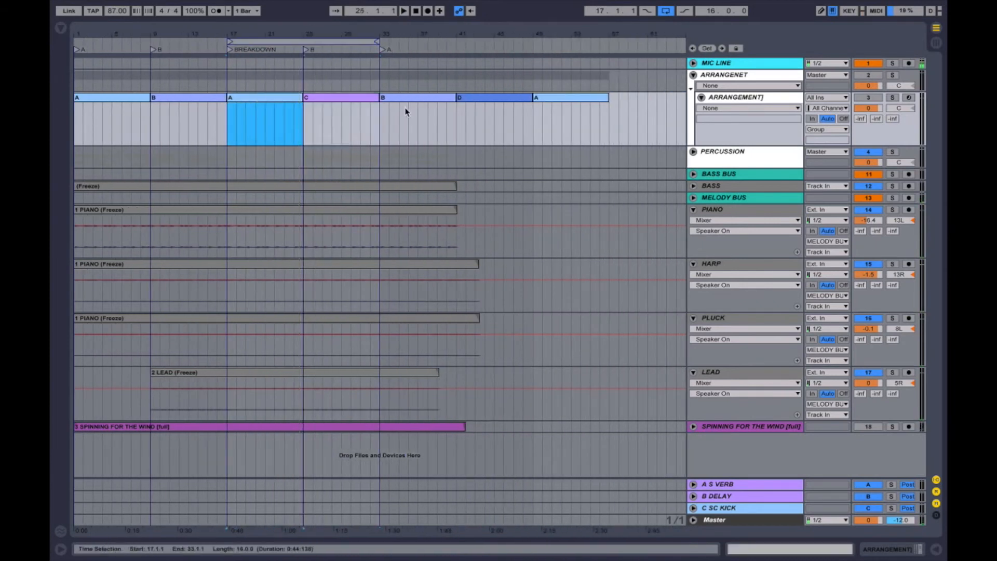
left_click(694, 210, "alt")
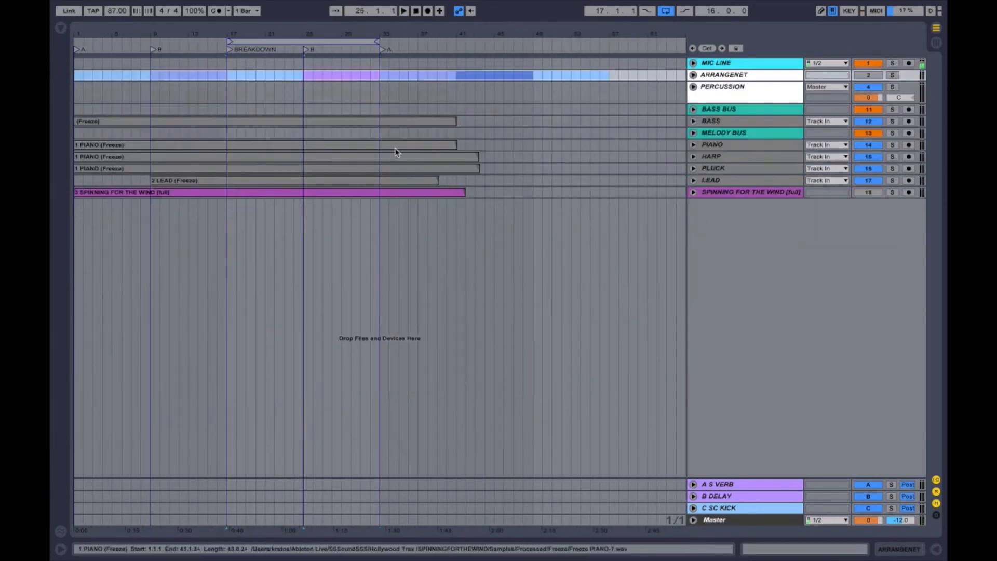
left_click(695, 76)
Step: Shorten the loop to 8 bars over the BREAKDOWN section and fold the ARRANGEMENT] track
left_click_drag(376, 39, 300, 41)
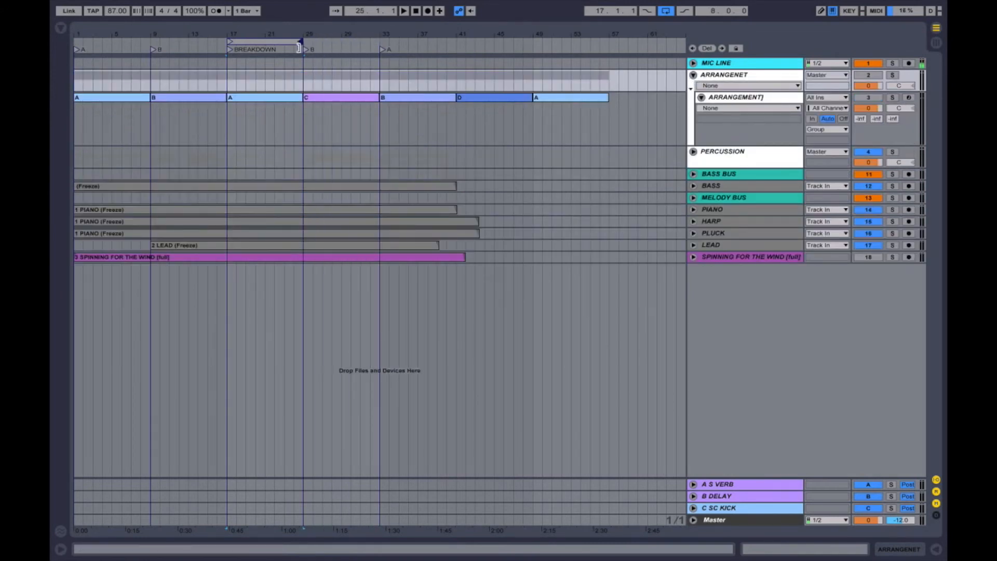
left_click(701, 98)
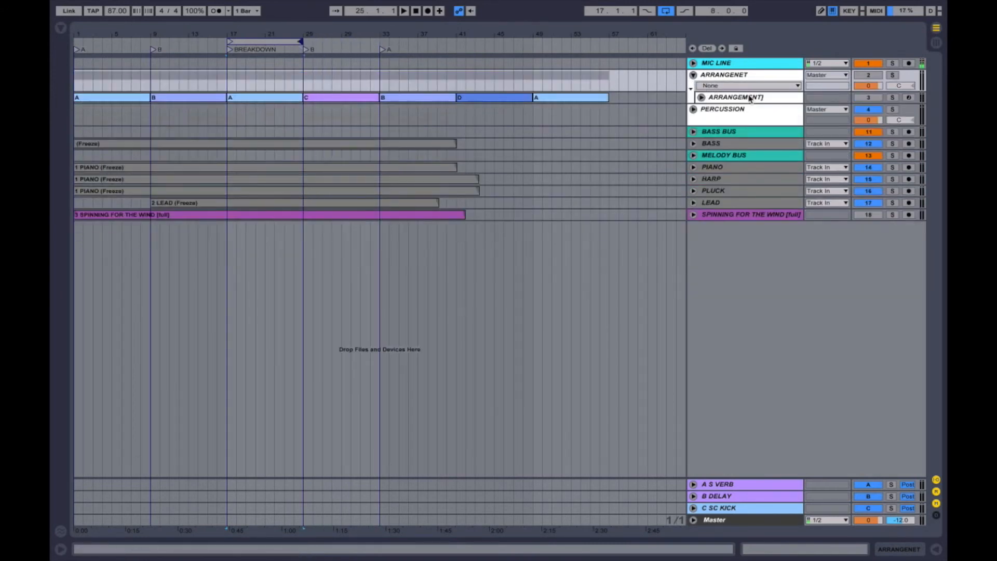
left_click(722, 75)
left_click(728, 98)
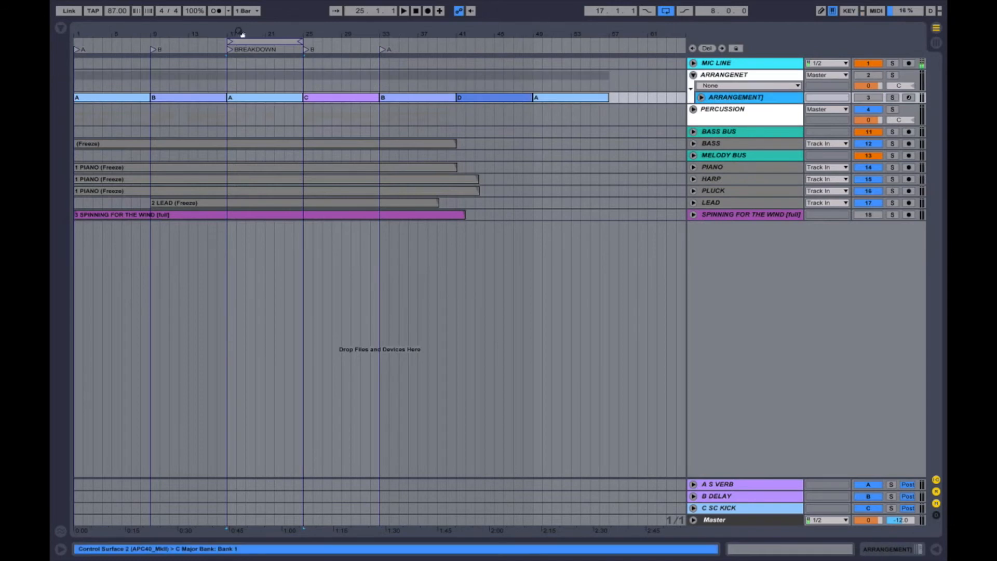
mouse_move(260, 45)
left_mouse_down()
mouse_move(111, 42)
mouse_move(292, 41)
mouse_move(263, 46)
left_mouse_up()
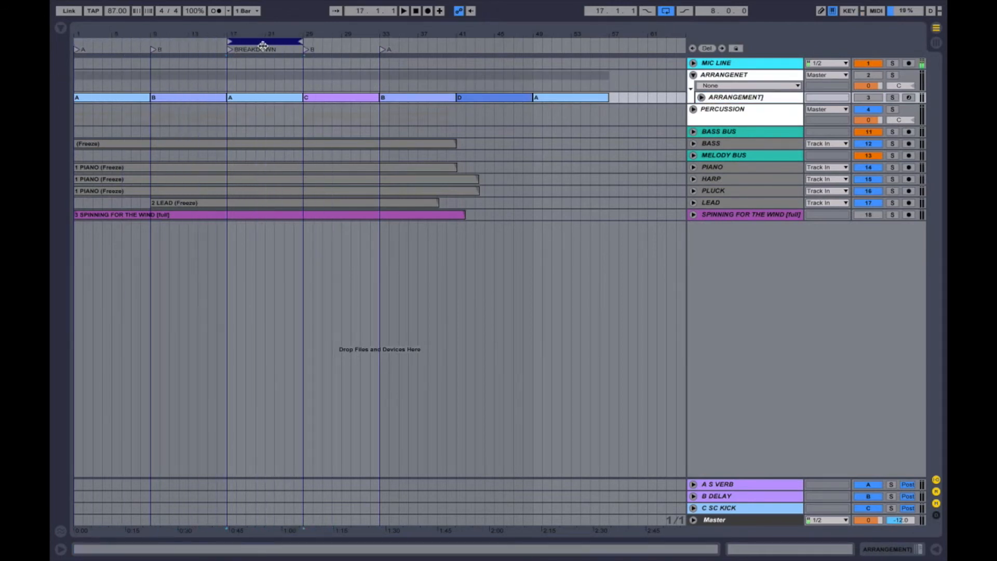
left_click(268, 99)
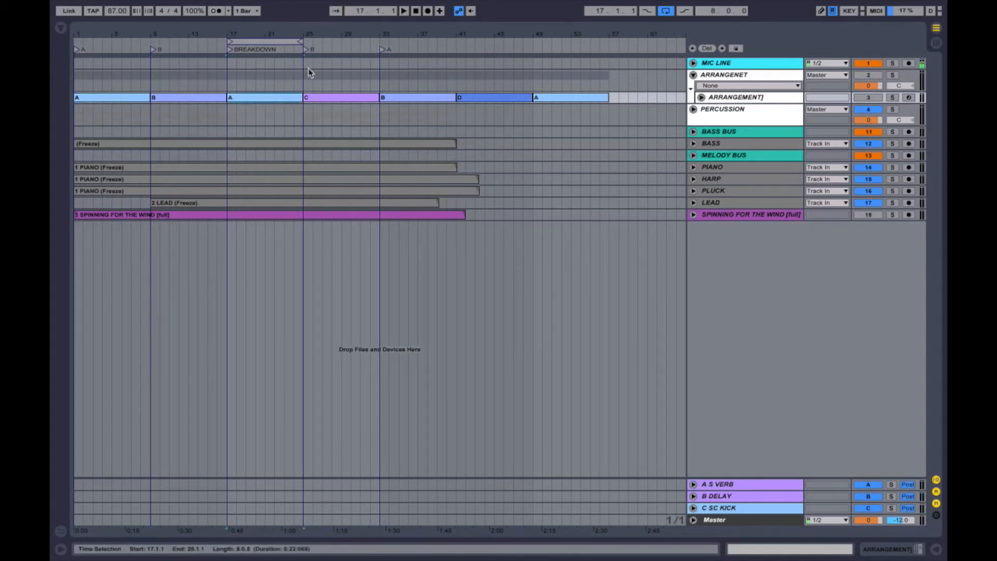
Step: Move the 8-bar loop to bar 25 over the second B section and play a short part of it
left_click_drag(248, 43, 334, 42)
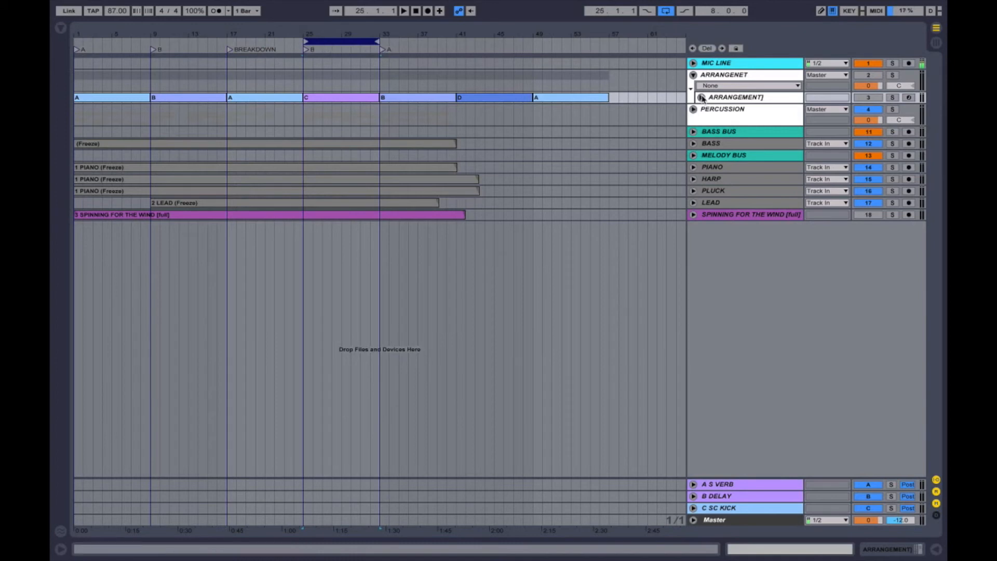
left_click(701, 97)
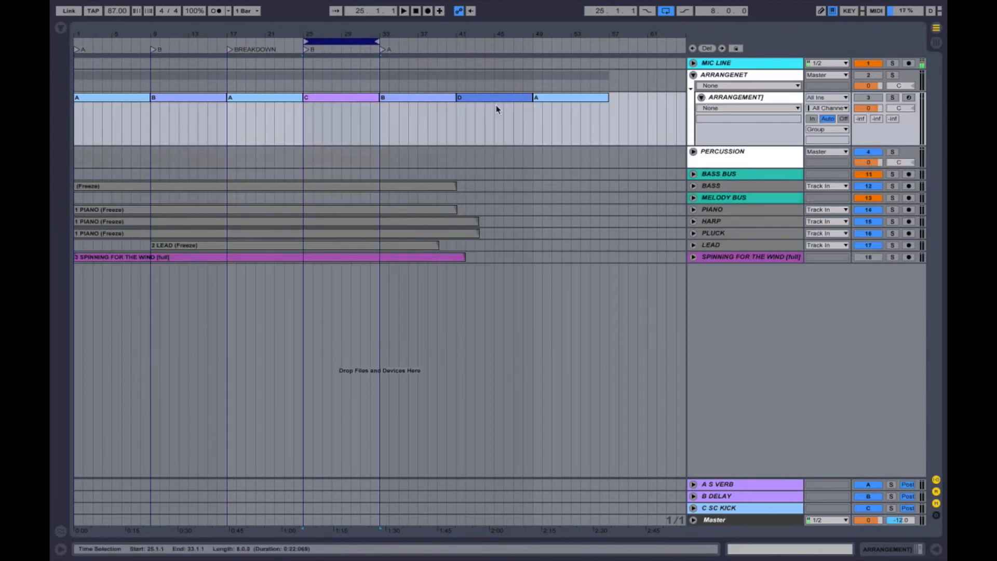
left_click(701, 97)
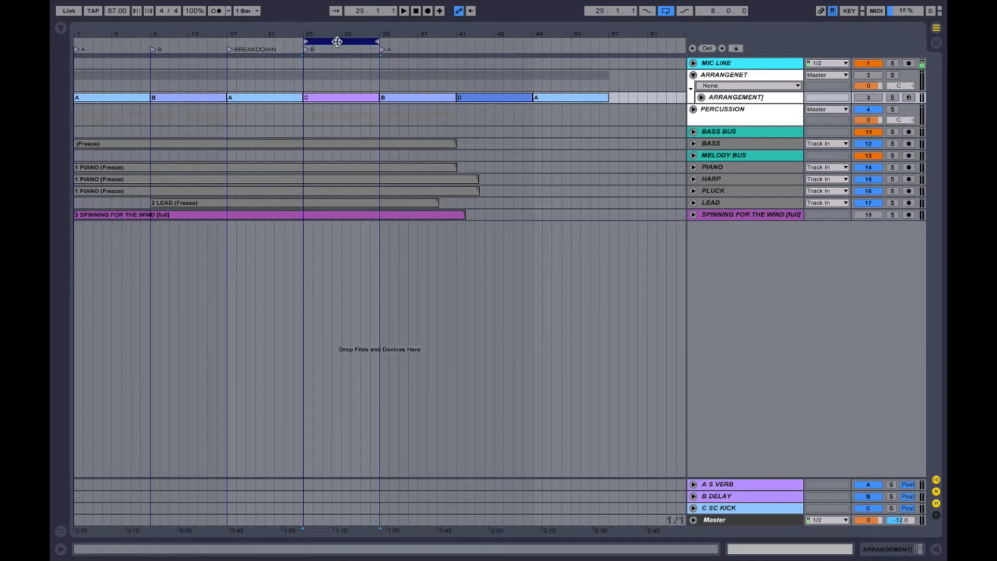
key("space")
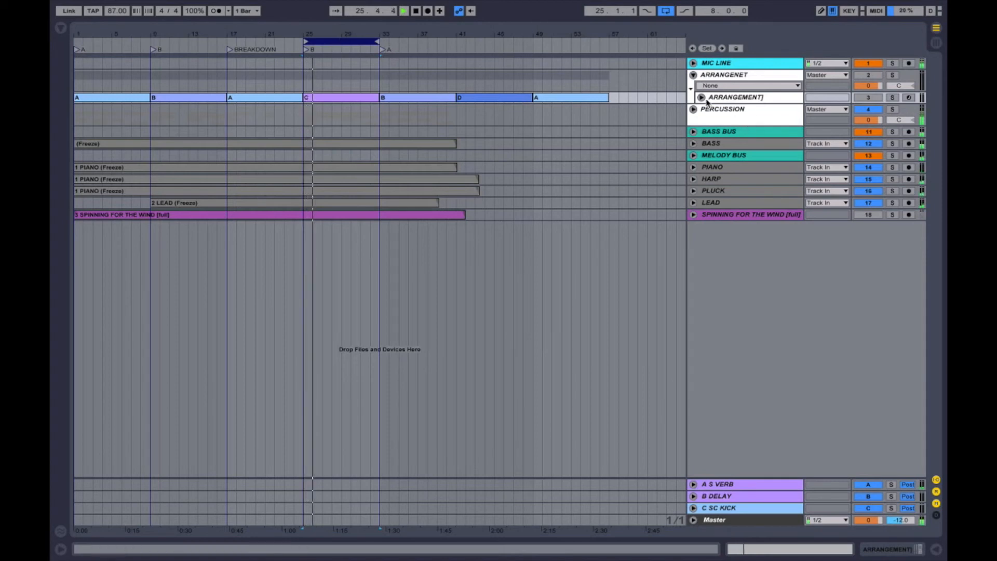
key("space")
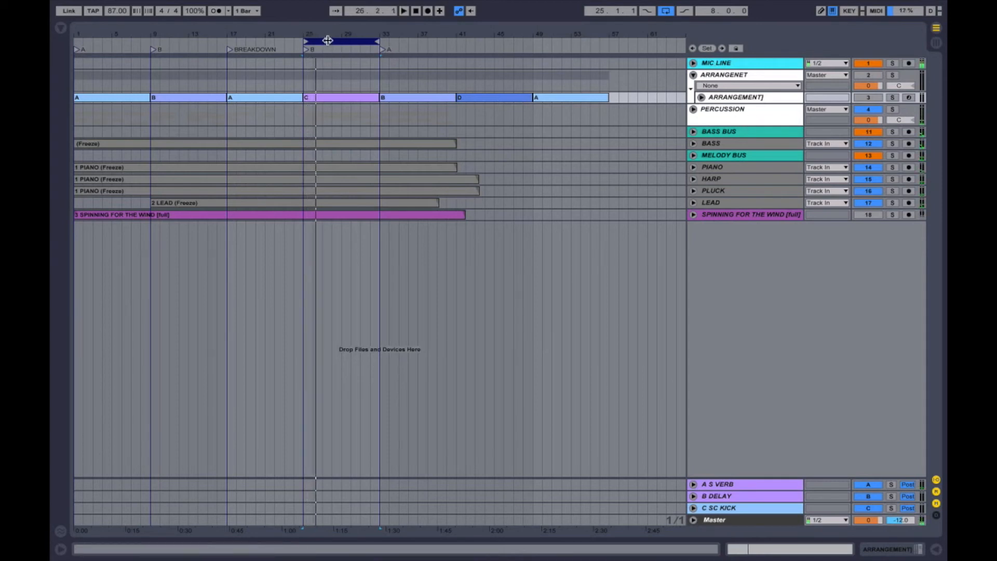
Step: Move the 8-bar loop back to the BREAKDOWN section at bar 17, play a short part, and stop playback
left_click_drag(330, 40, 260, 38)
key("space")
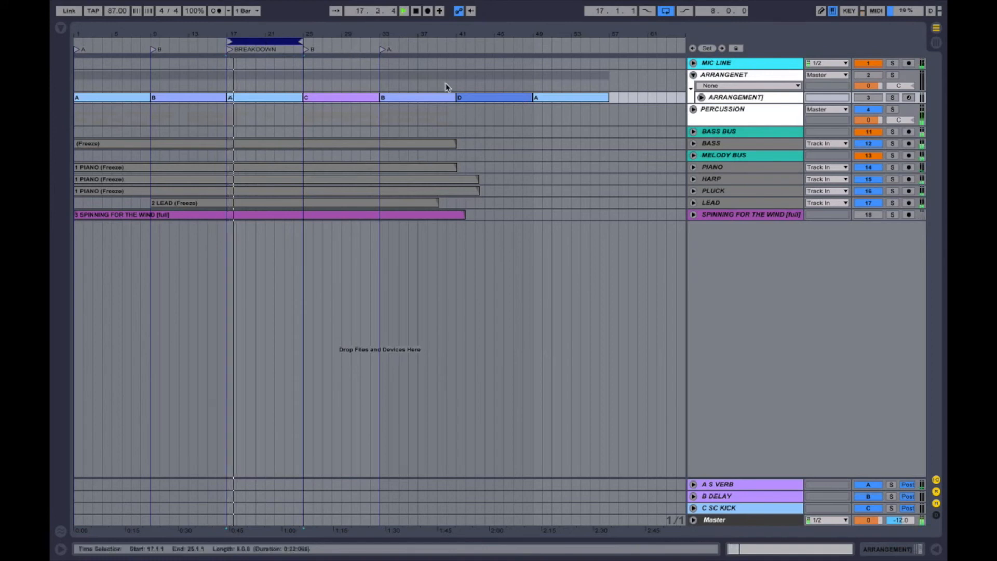
left_click(338, 99)
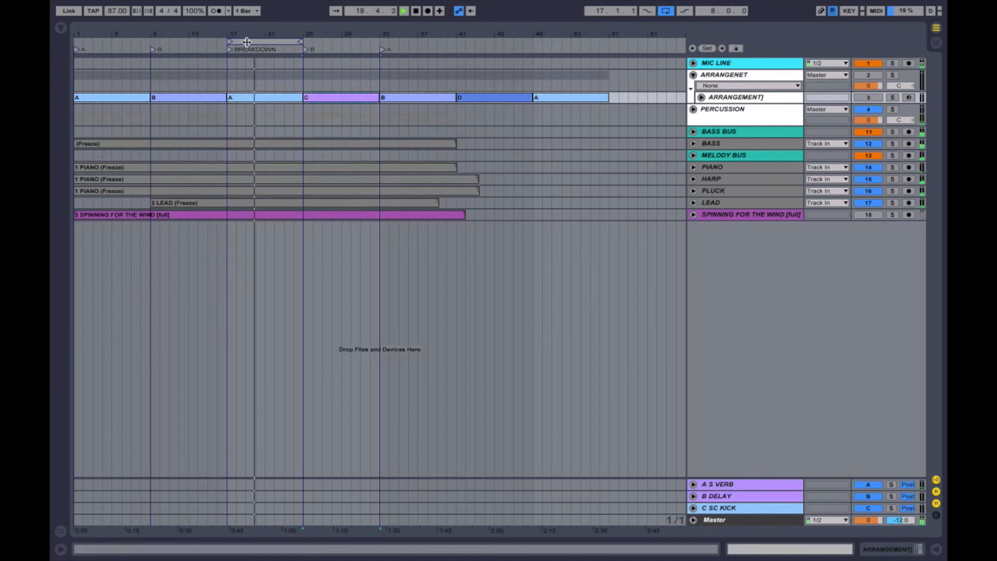
key("space")
Step: Move the 8-bar loop to bar 41 over the D clip, and compare the B clip at bar 9 with the D clip
left_click_drag(246, 42, 482, 47)
left_click(207, 101)
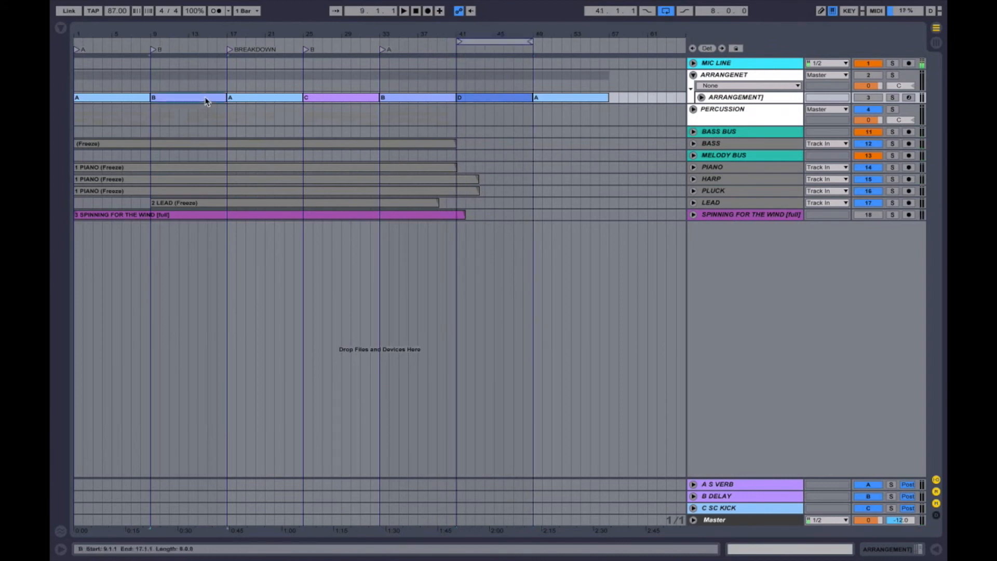
left_click(215, 99)
left_click(477, 100)
left_click(476, 100)
left_click(195, 98)
left_click(501, 98)
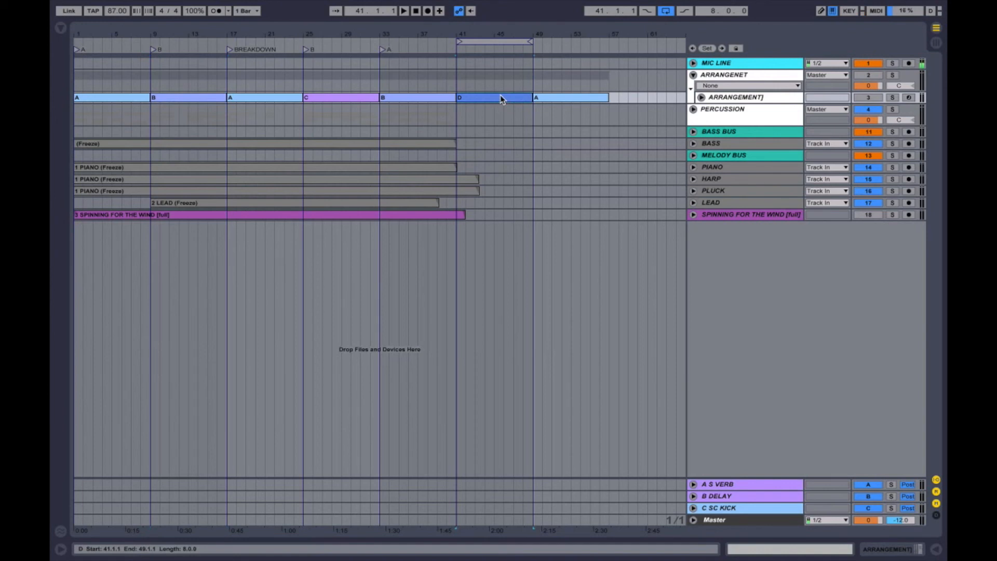
Step: Unfold the ARRANGEMENT] track to view its clips, fold it again, and select the ARRANGENET group track
left_click(701, 98)
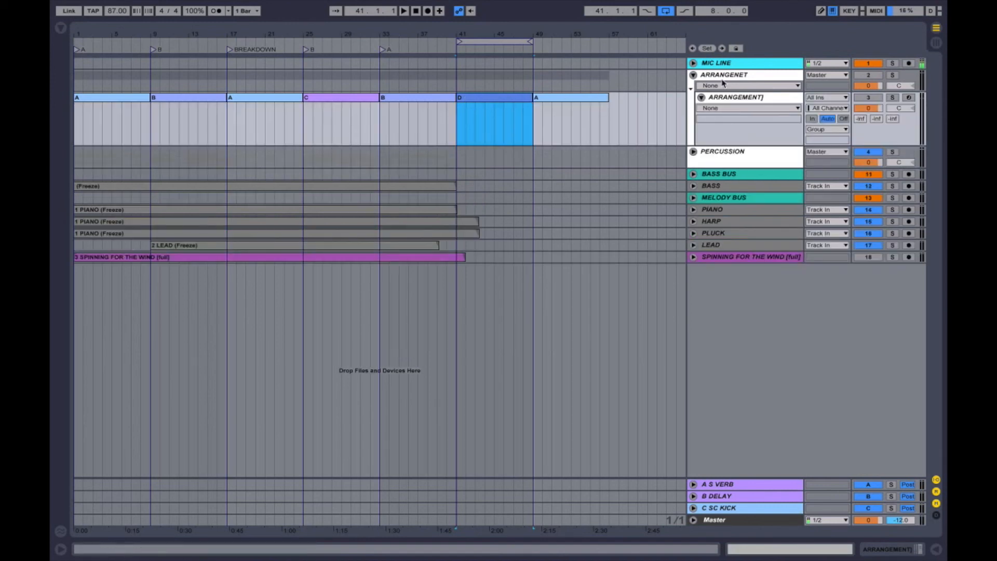
left_click(701, 97)
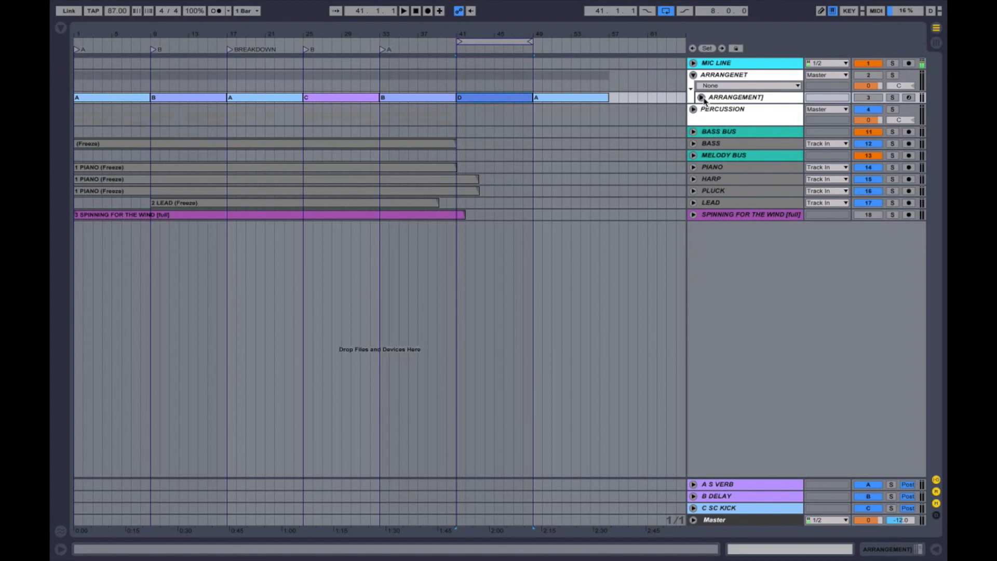
left_click(707, 78)
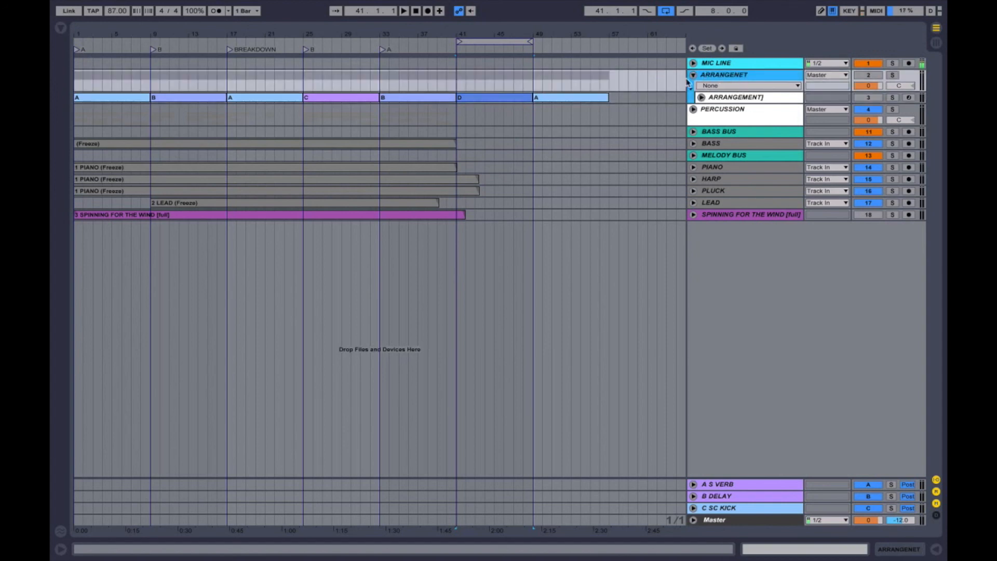